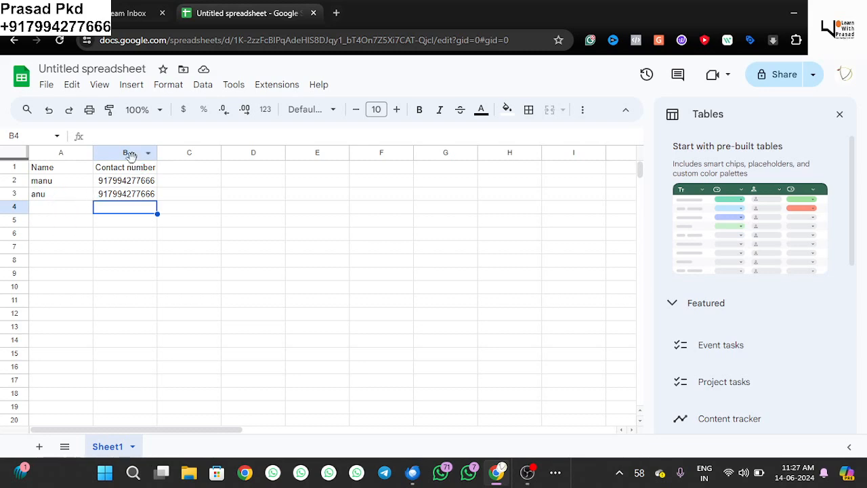
- Search the Google Workspace Marketplace for the "whatsapp message sender" add-on from the contacts spreadsheet
left_click(132, 214)
left_click(130, 184)
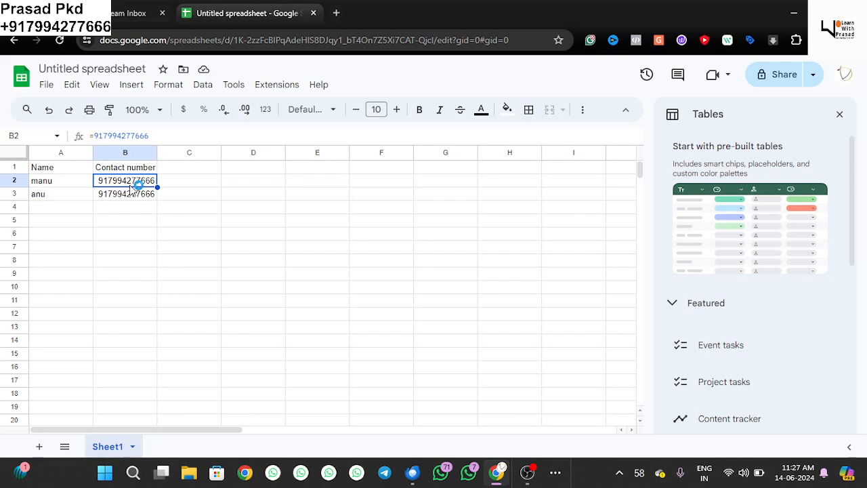
left_click(270, 88)
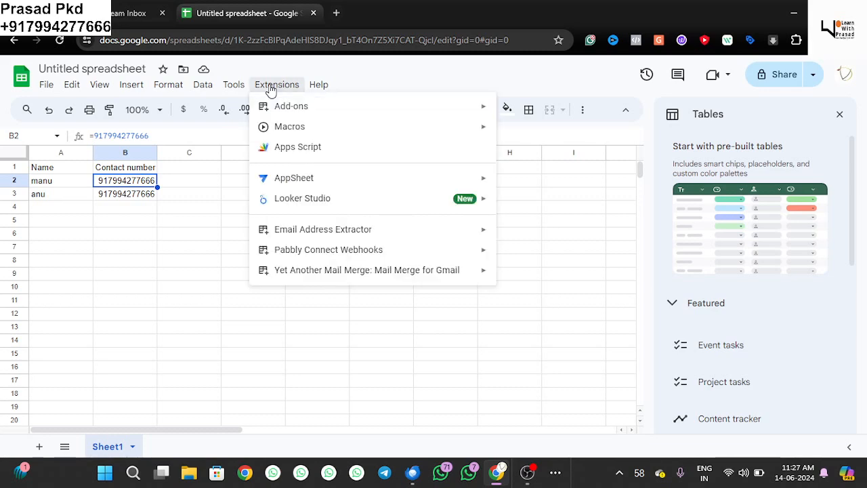
mouse_move(404, 111)
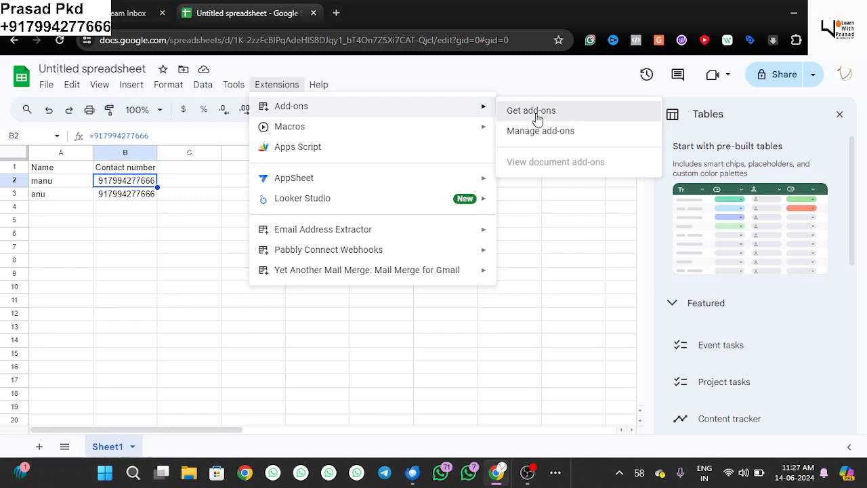
left_click(531, 111)
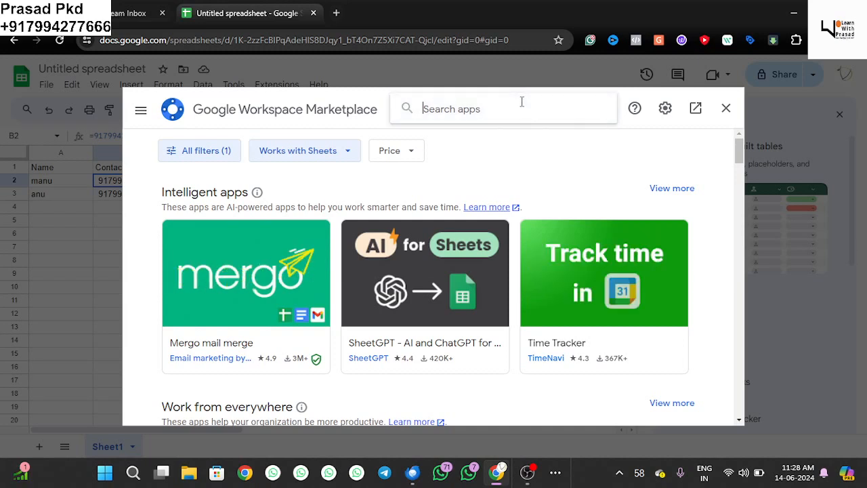
type("w")
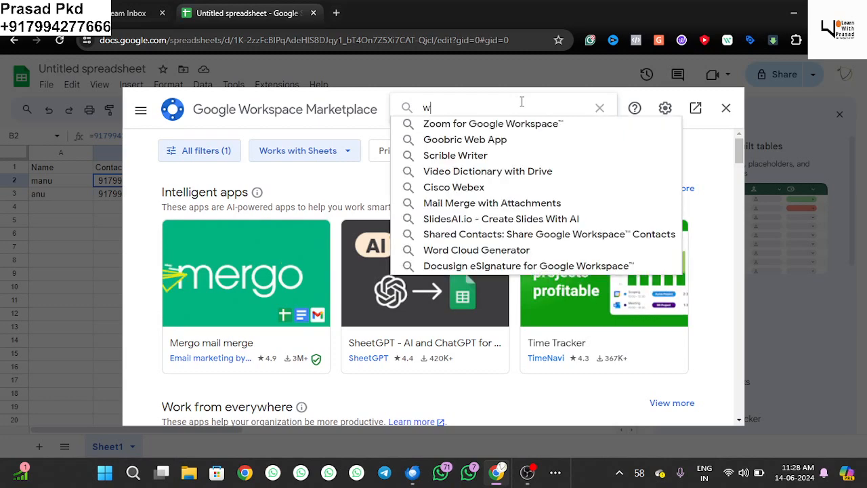
type("hatsa")
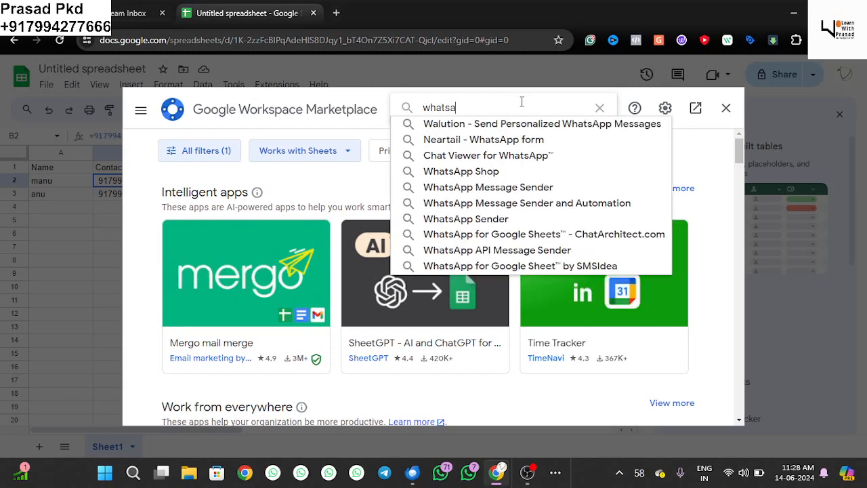
type("pp mes")
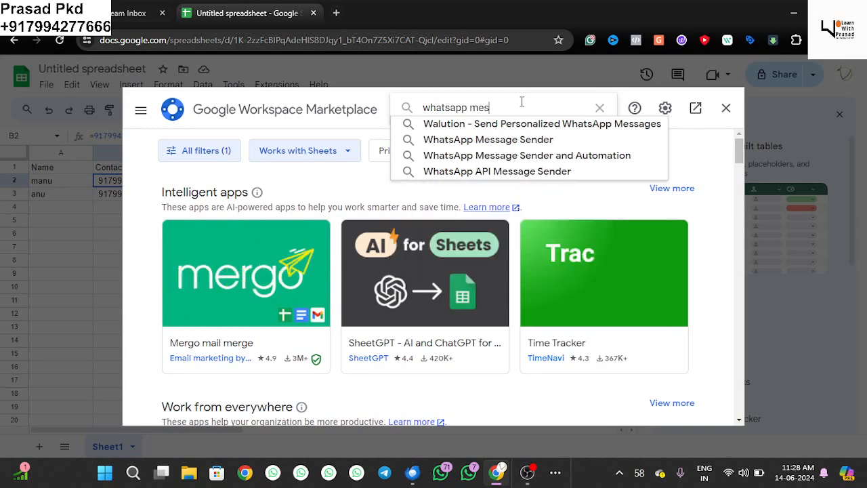
type("sage sender")
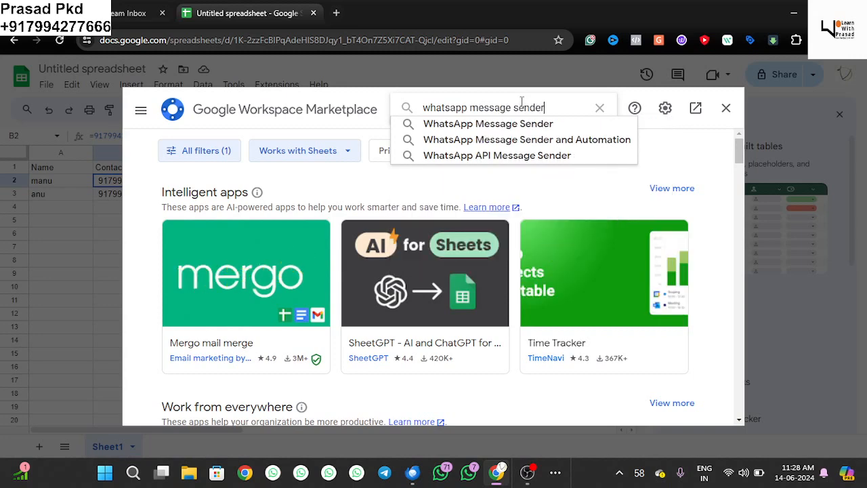
key("Return")
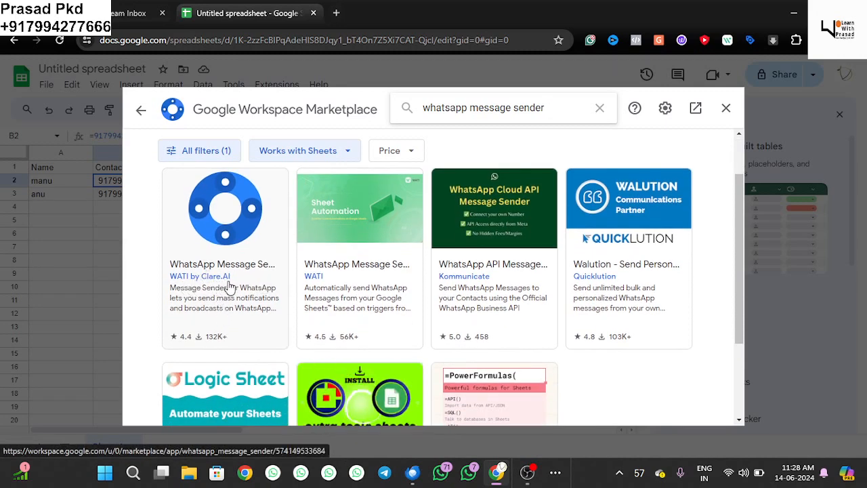
- Install the WhatsApp Message Sender add-on by WATI by Clare.AI, authorizing it with the signed-in Google account
left_click(224, 261)
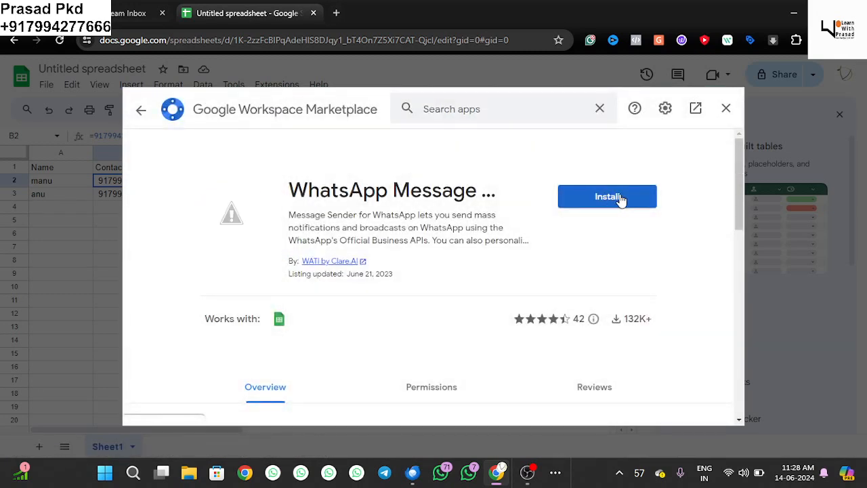
left_click(607, 198)
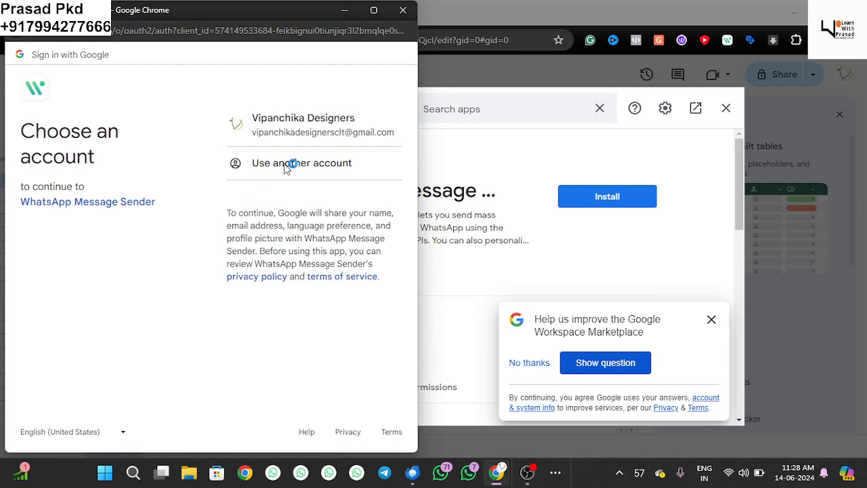
left_click(303, 121)
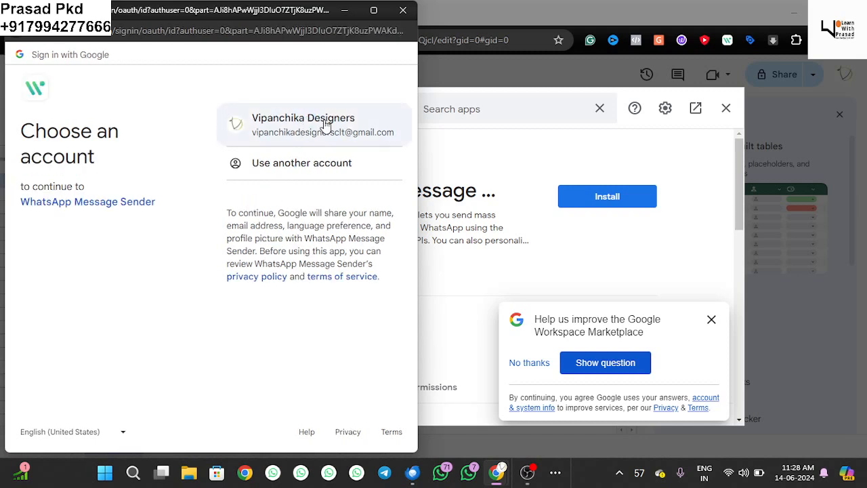
left_click(323, 260)
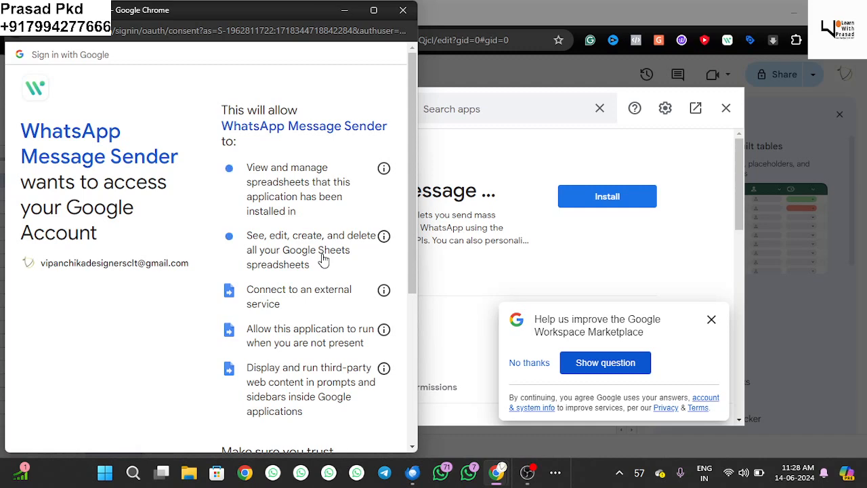
scroll(379, 260, "down", 5)
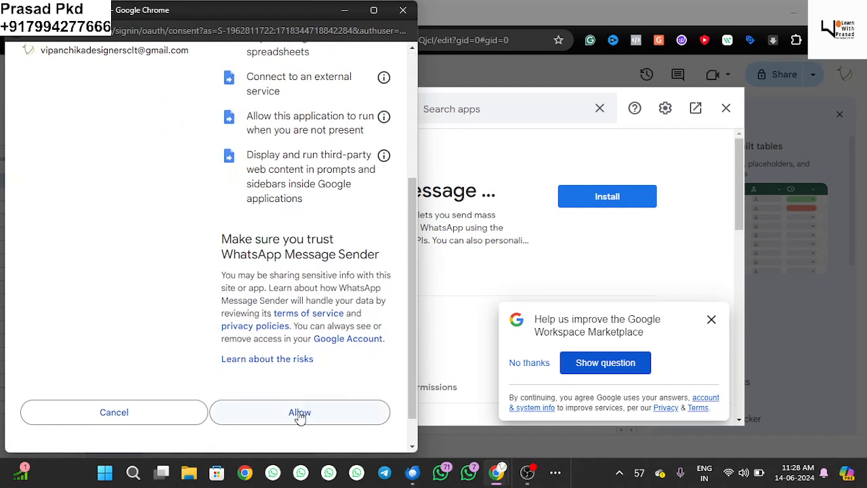
left_click(300, 413)
scroll(344, 318, "down", 5)
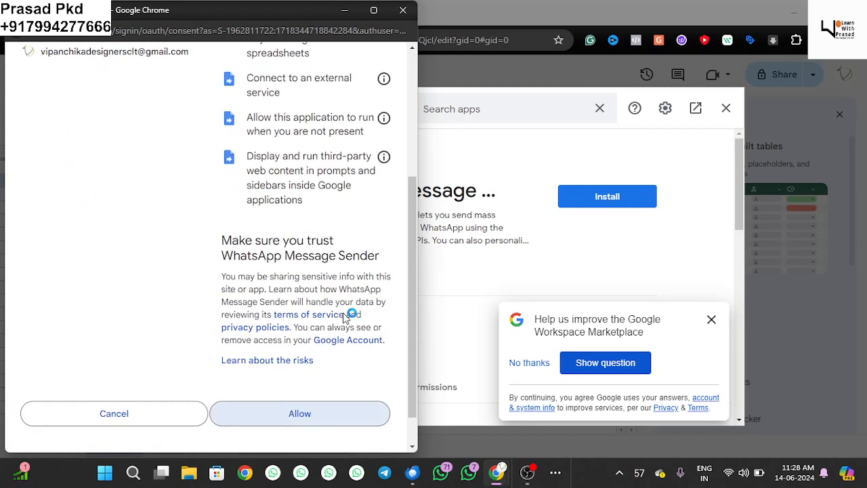
left_click(307, 378)
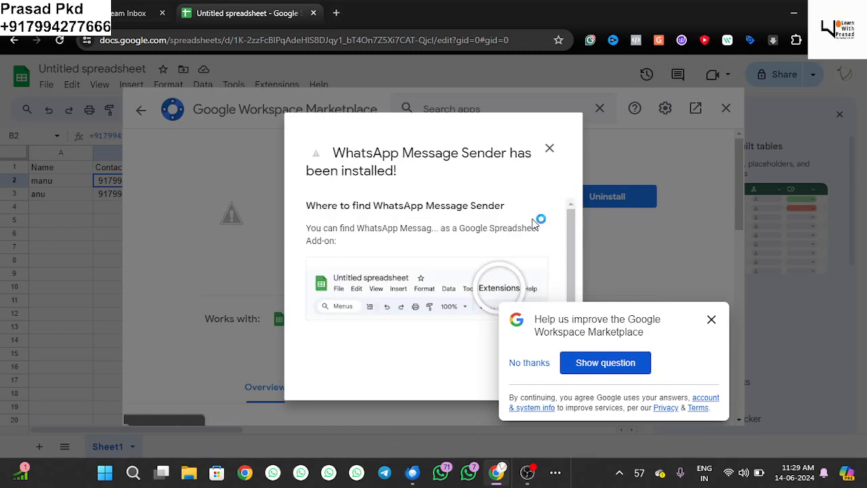
- Dismiss the feedback survey and the installation notice, and close the Google Workspace Marketplace
scroll(538, 225, "down", 1)
left_click(712, 320)
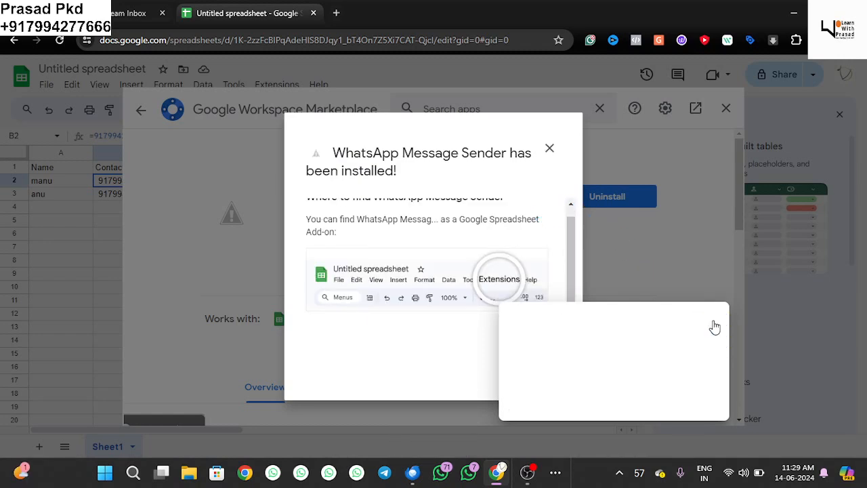
left_click(521, 367)
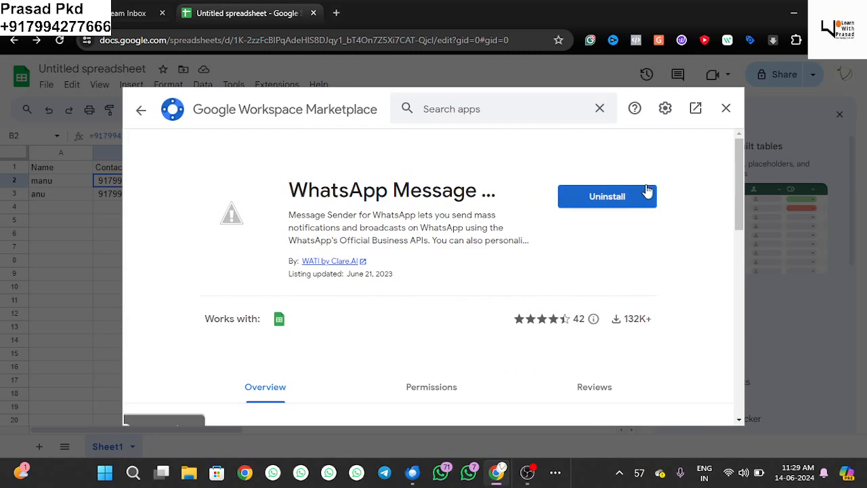
left_click(727, 111)
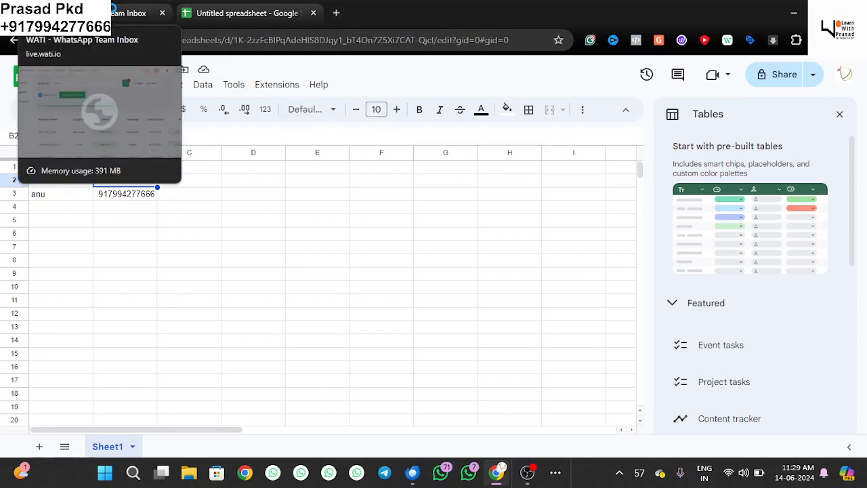
- Switch to the WATI site and open the API Docs page containing the access token and API endpoint
left_click(114, 10)
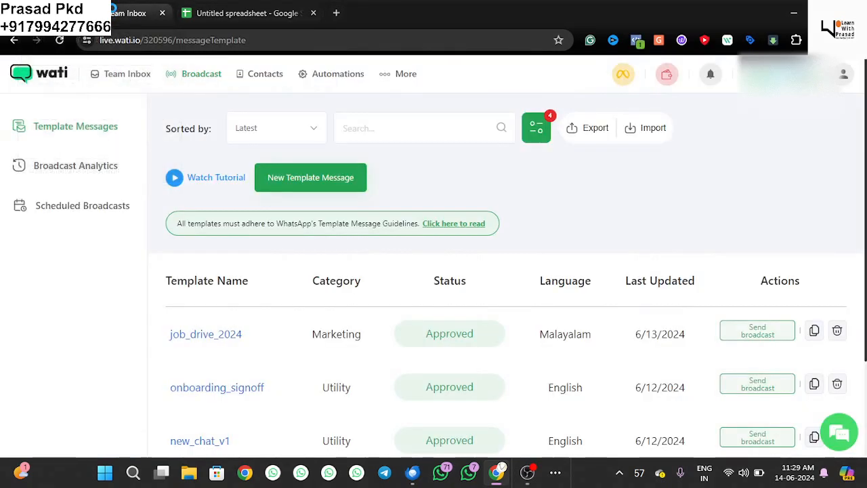
left_click(387, 78)
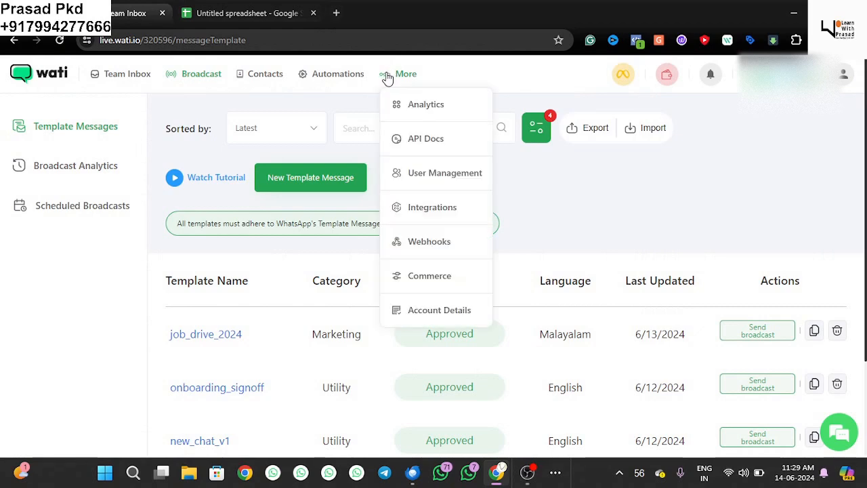
left_click(421, 144)
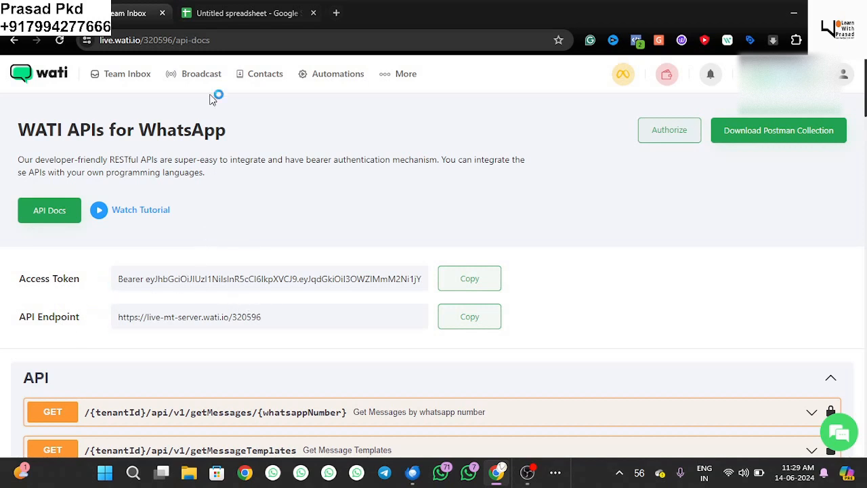
- Return to the Google Sheets contact spreadsheet and check which commands the installed WhatsApp Message Sender add-on offers
left_click(232, 6)
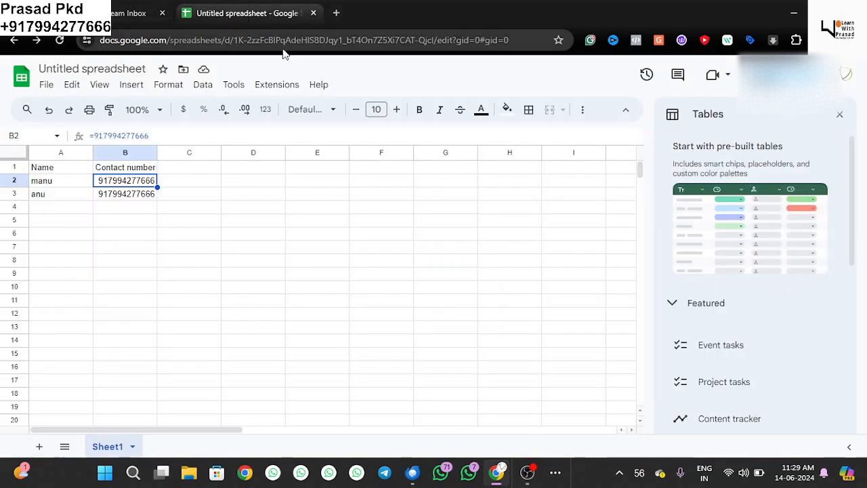
left_click(276, 84)
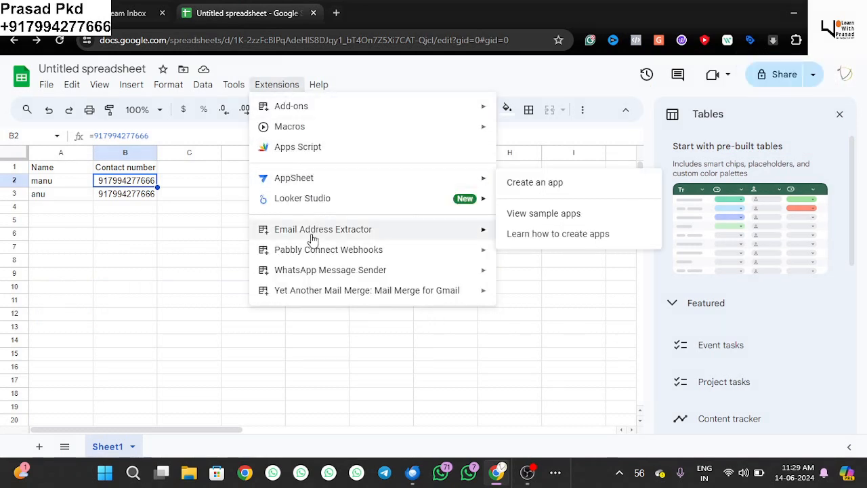
mouse_move(320, 270)
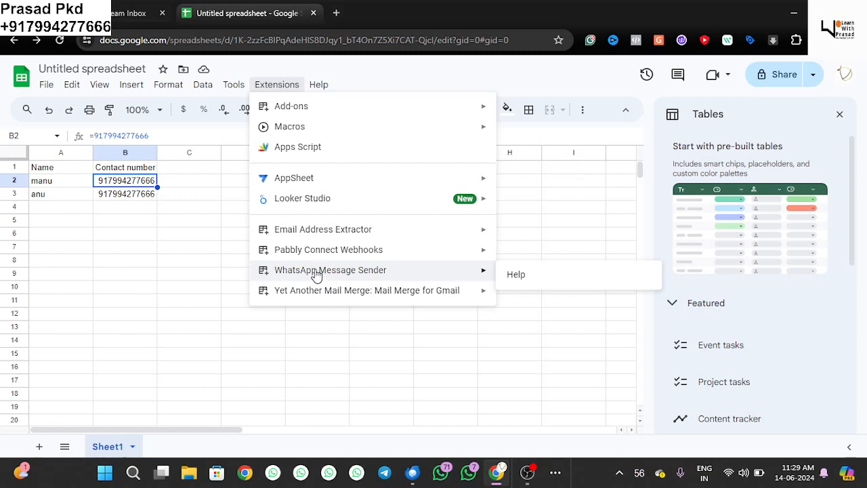
mouse_move(332, 288)
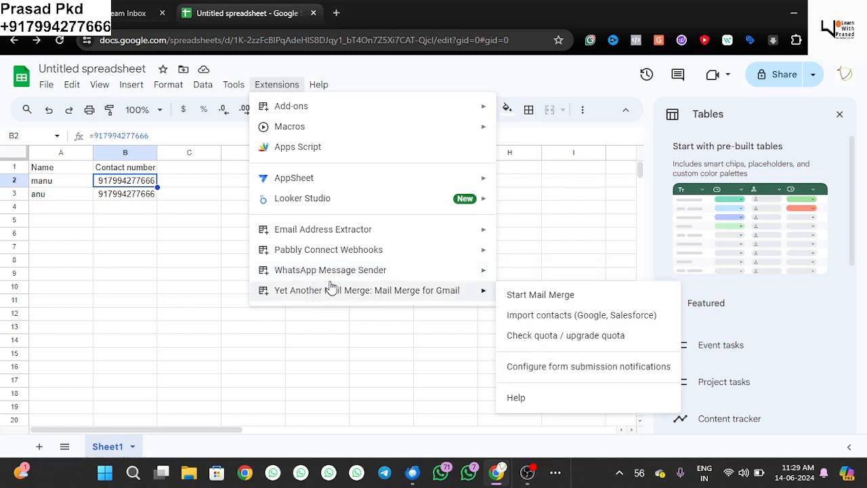
left_click(378, 336)
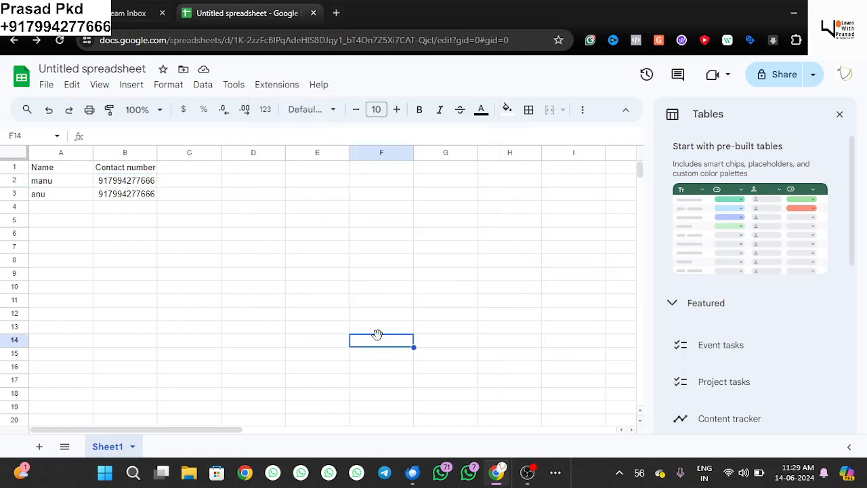
left_click(276, 85)
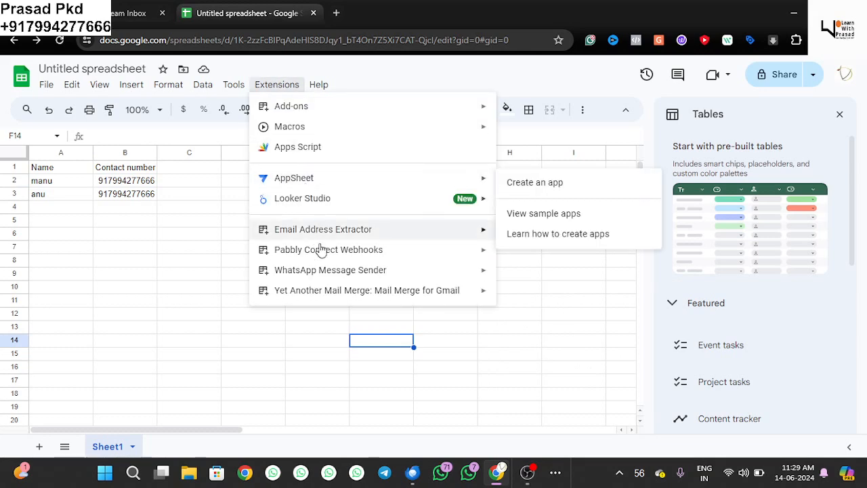
mouse_move(339, 271)
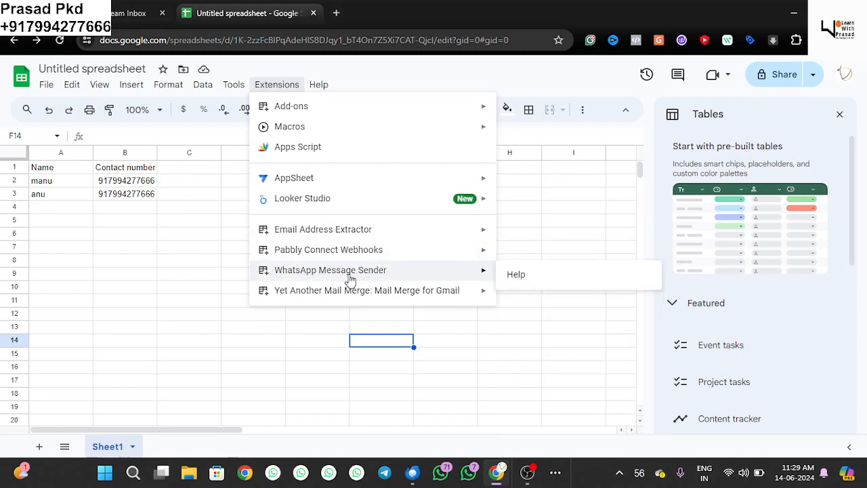
left_click(501, 315)
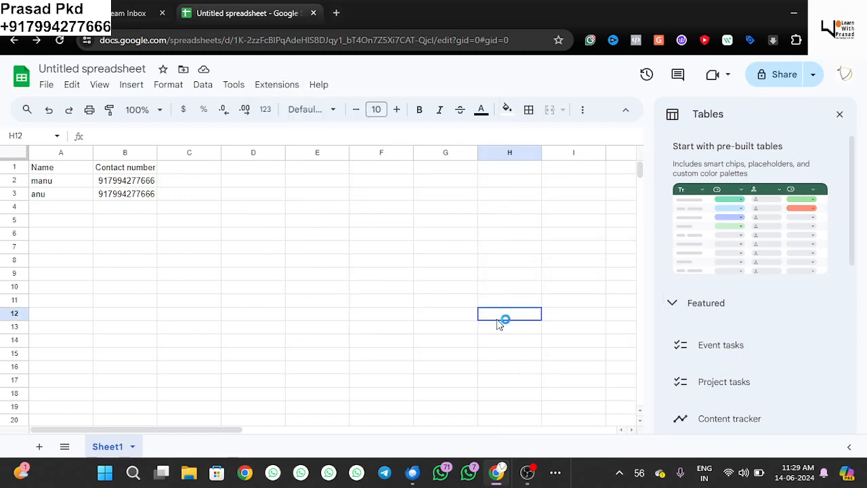
- Reload the spreadsheet and start the WhatsApp Schedule command of the WhatsApp Message Sender add-on
left_click(61, 41)
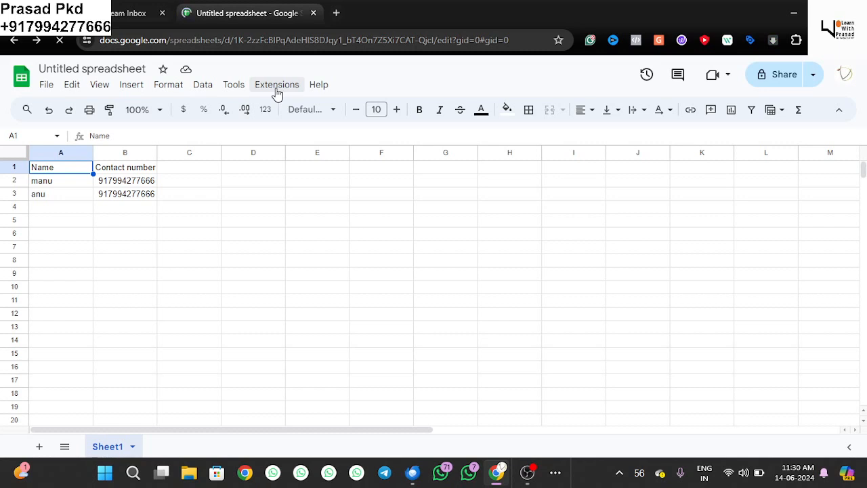
left_click(276, 86)
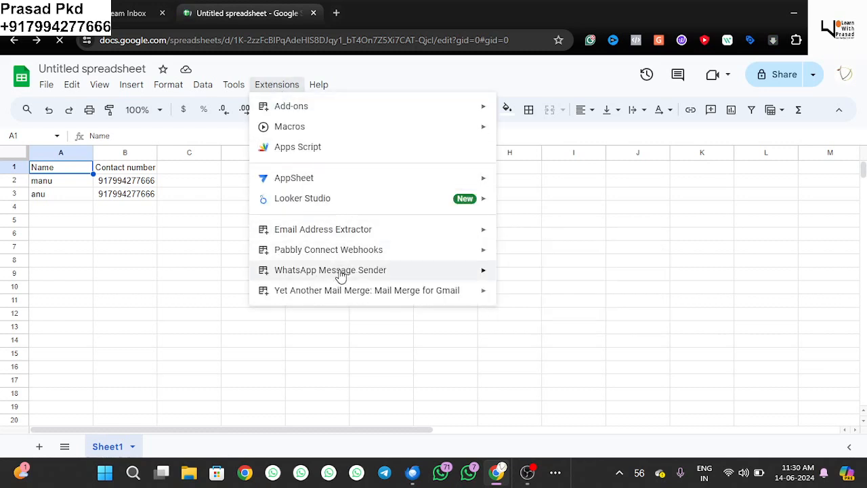
mouse_move(341, 272)
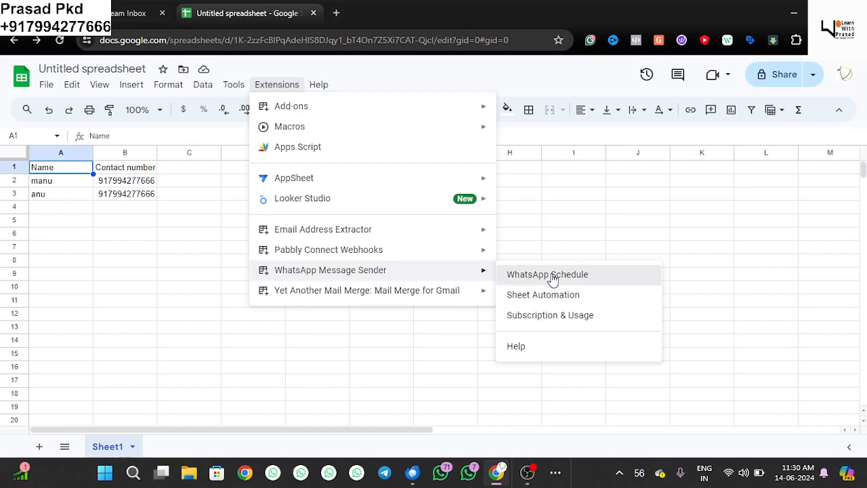
left_click(548, 274)
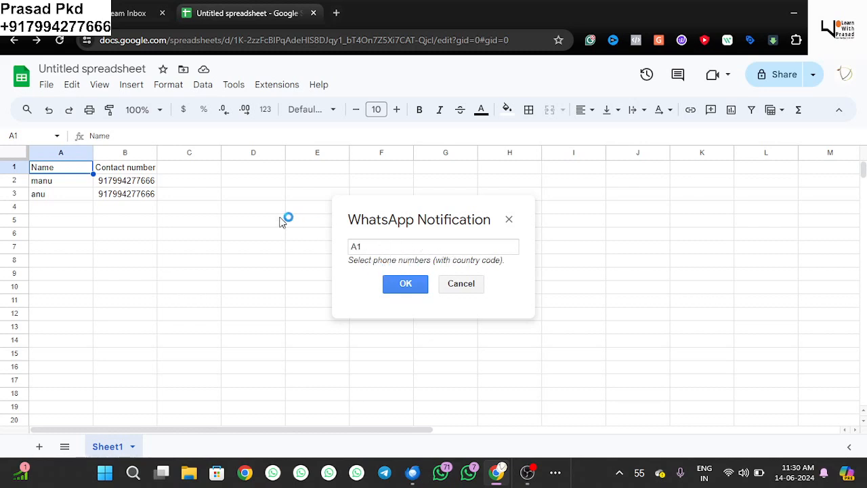
- Set the phone-number range to B2:B1000, leaving out the column's header, and confirm the range and the user type
left_click(128, 153)
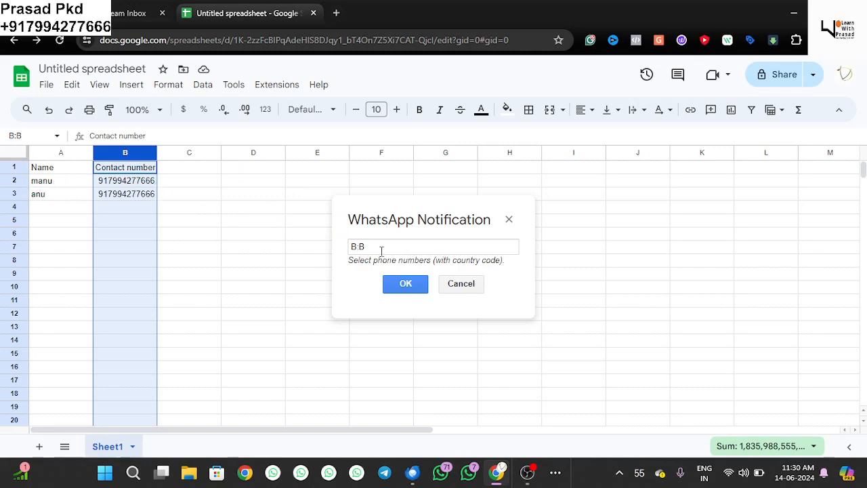
left_click(357, 246)
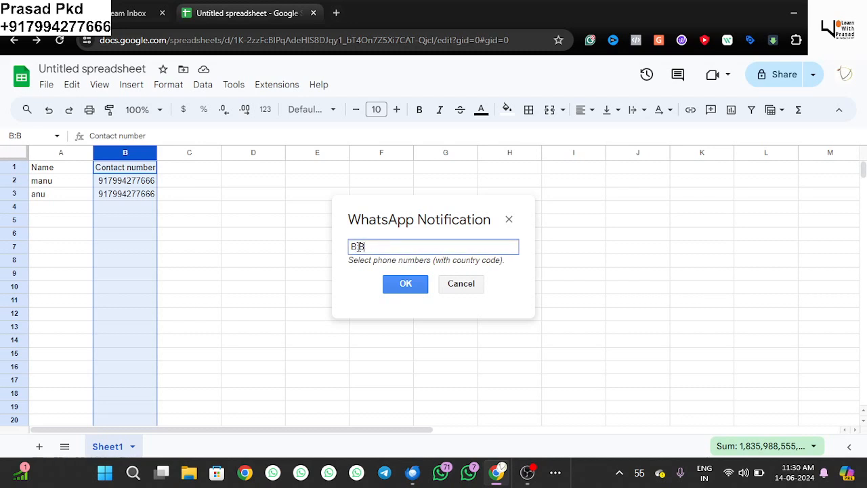
left_click(357, 246)
key("Num_Lock")
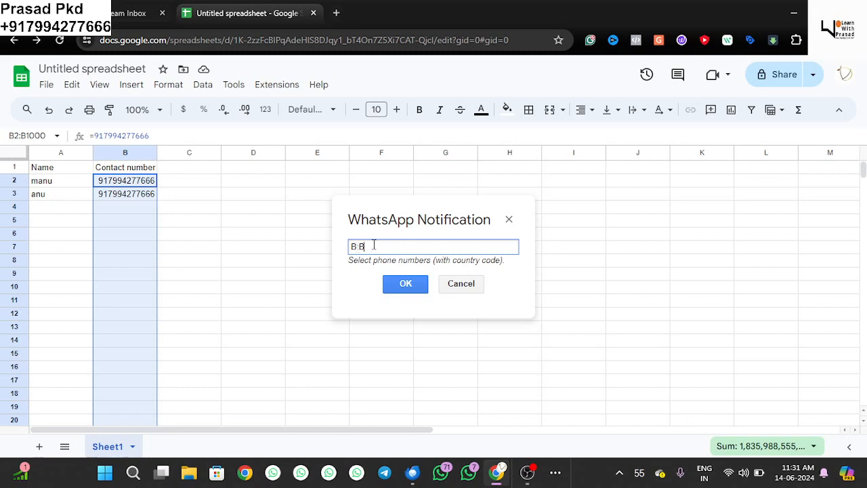
type("2")
left_click(431, 269)
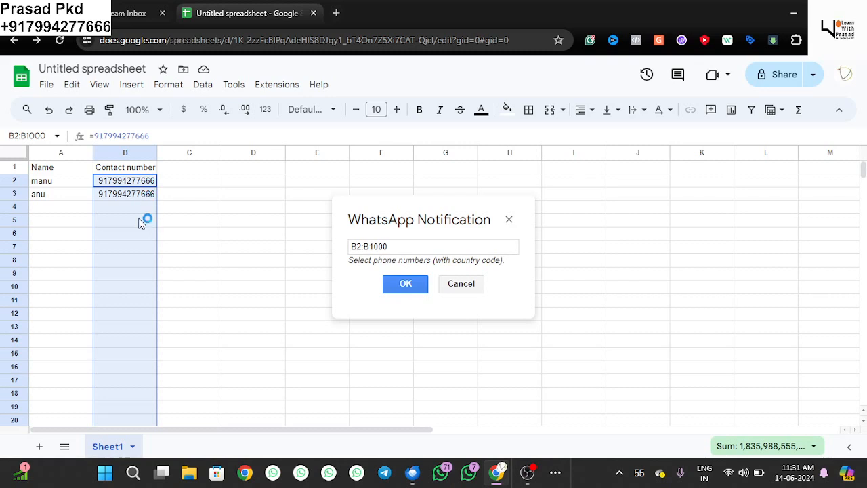
left_click(403, 288)
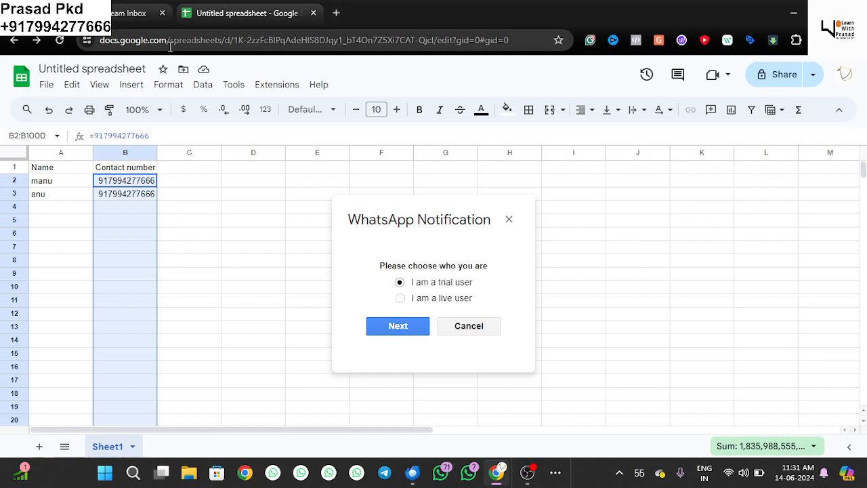
left_click(398, 325)
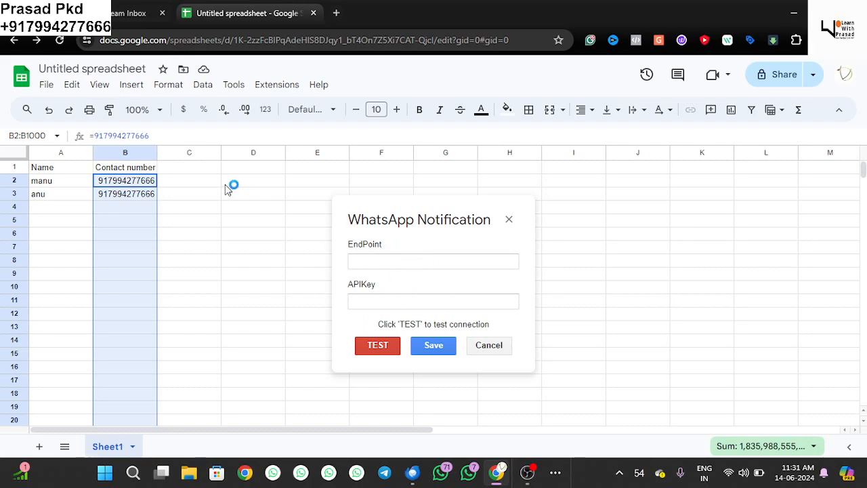
- Copy the API endpoint from WATI's API Docs page and paste it as the add-on's EndPoint
left_click(135, 13)
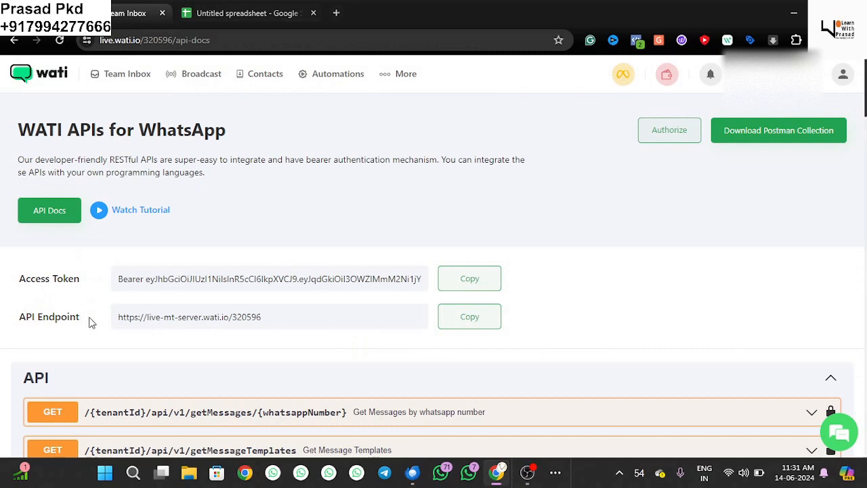
left_click(239, 10)
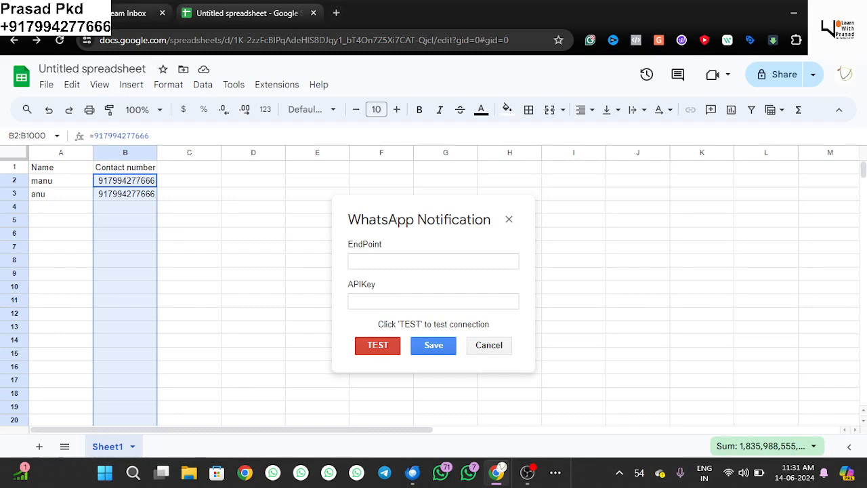
left_click(132, 13)
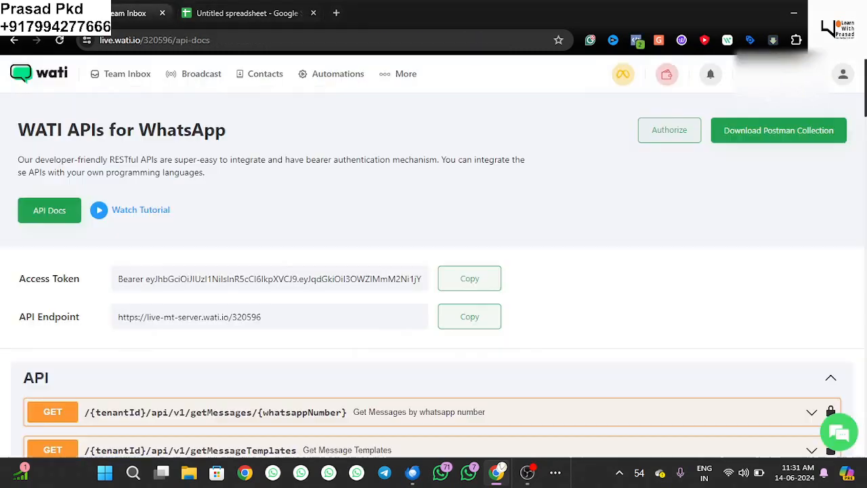
left_click(466, 330)
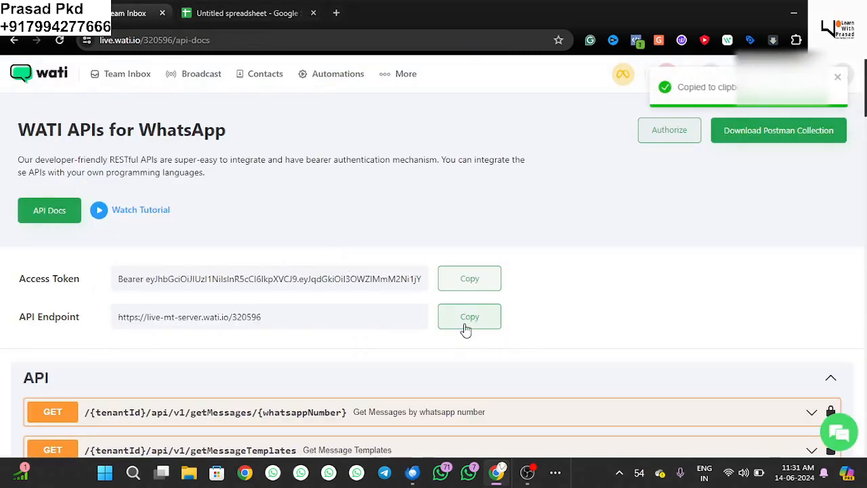
left_click(248, 10)
left_click(368, 262)
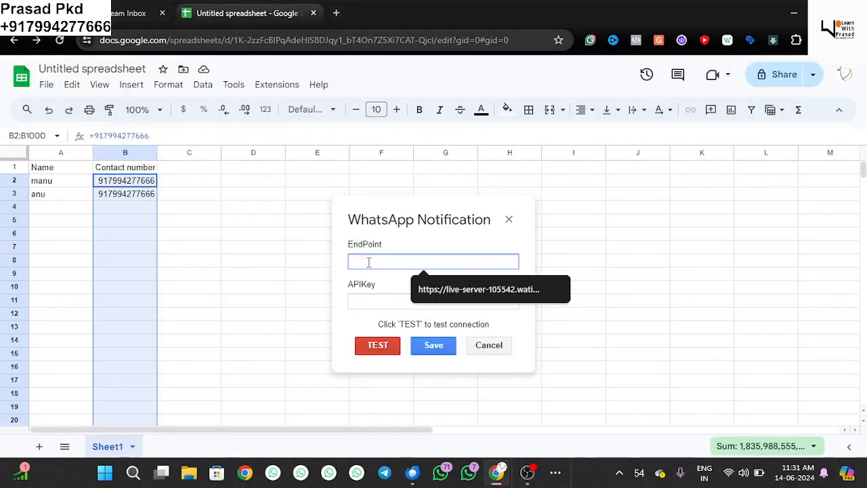
key("ctrl+v")
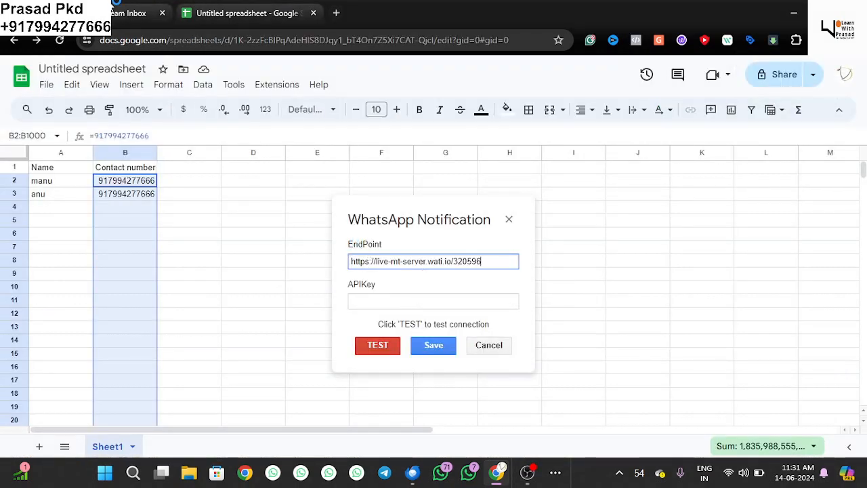
- Copy the WATI access token into the add-on's APIKey field, then test and save the connection
left_click(115, 7)
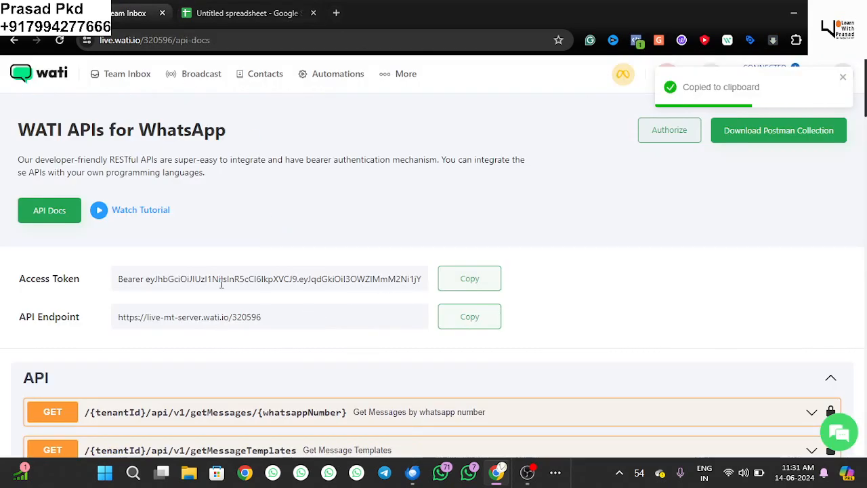
left_click(453, 289)
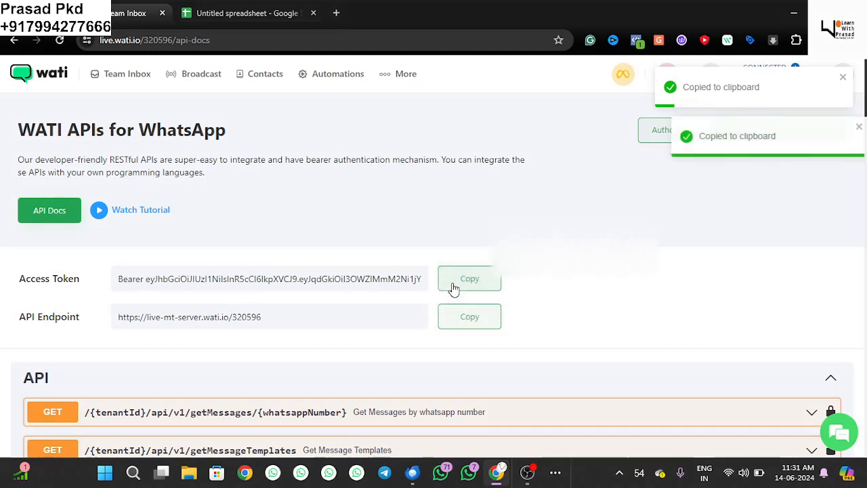
left_click(242, 4)
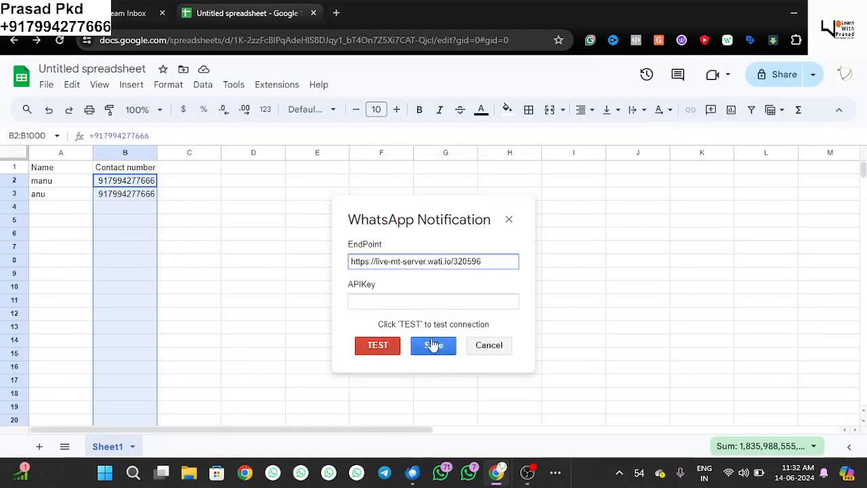
left_click(415, 302)
key("ctrl+v")
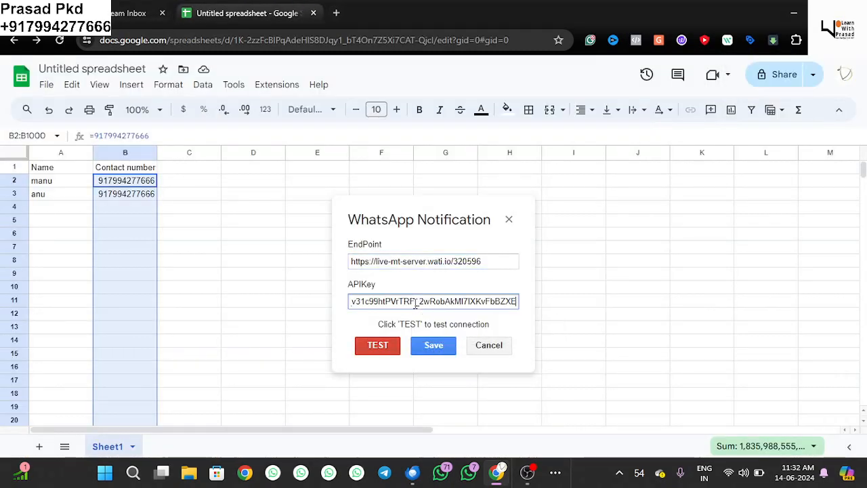
left_click(378, 346)
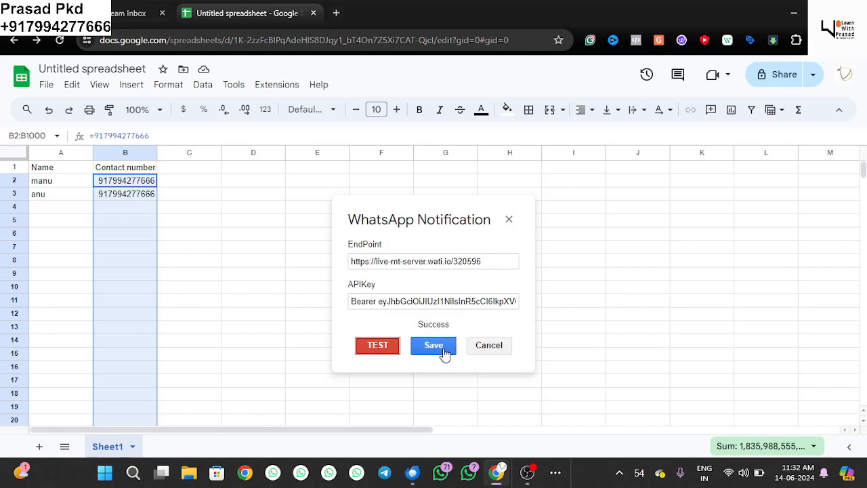
left_click(434, 346)
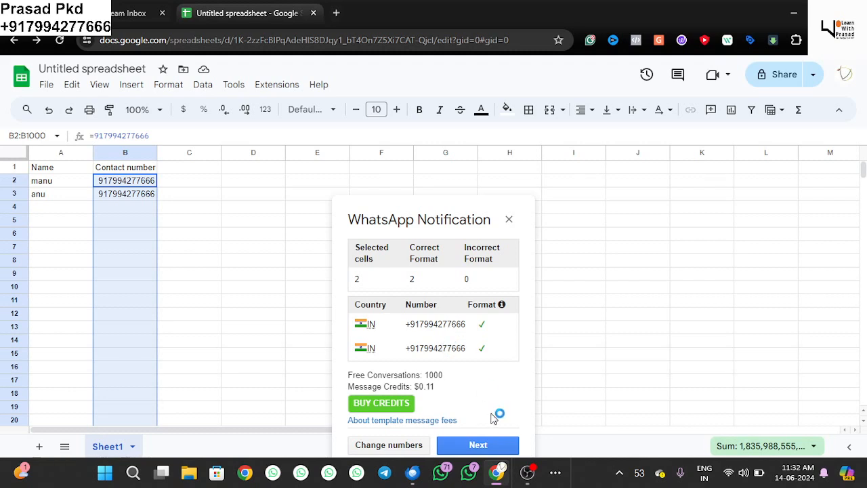
- Accept the checked numbers, choose the "job drive 2024" WhatsApp template and continue to the recipient preview
left_click(478, 445)
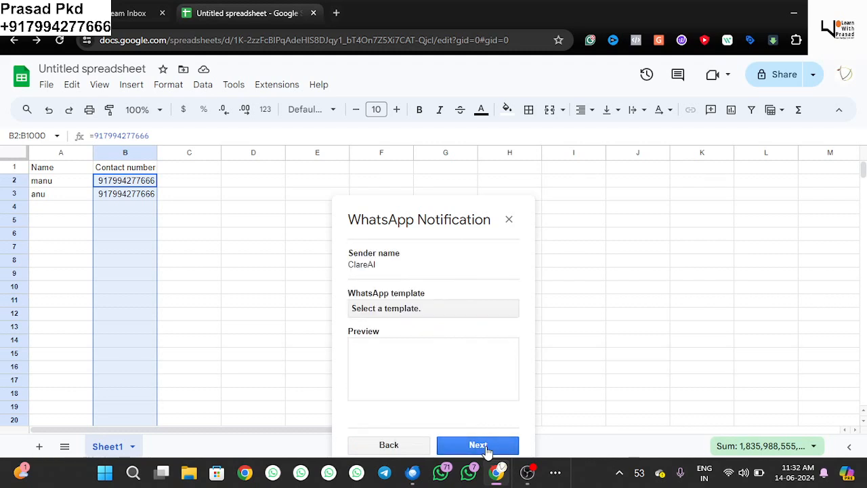
left_click(430, 310)
left_click(426, 325)
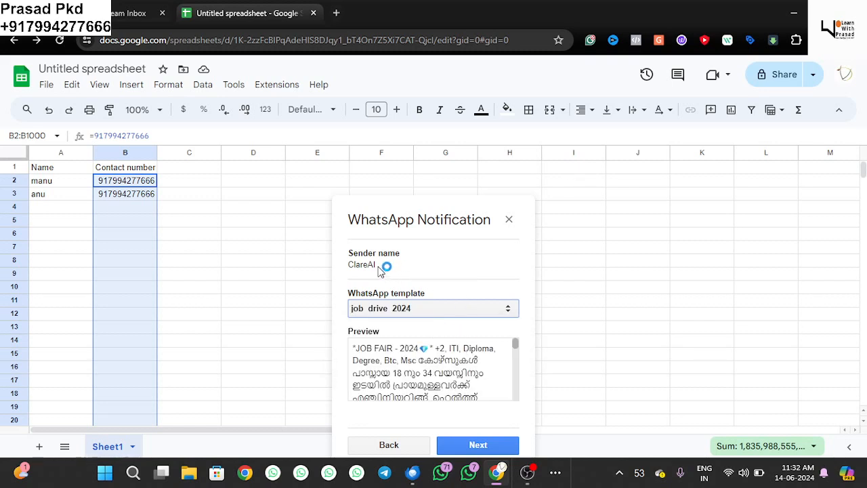
scroll(453, 346, "down", 5)
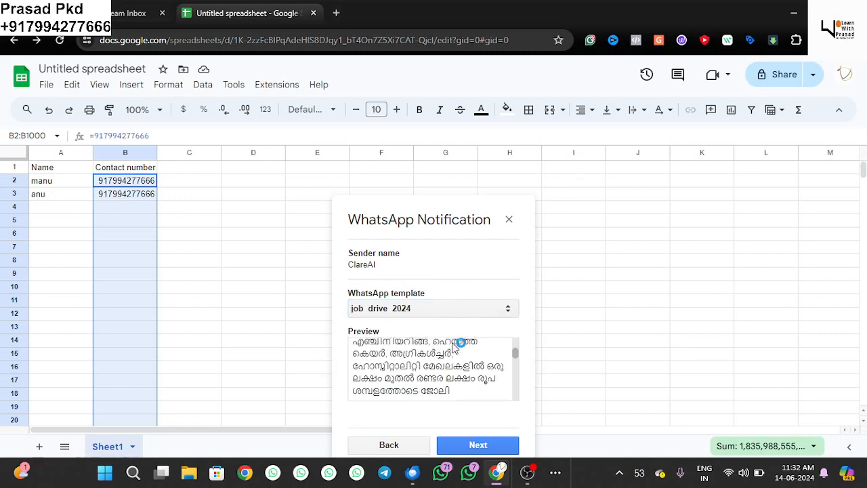
scroll(452, 346, "down", 3)
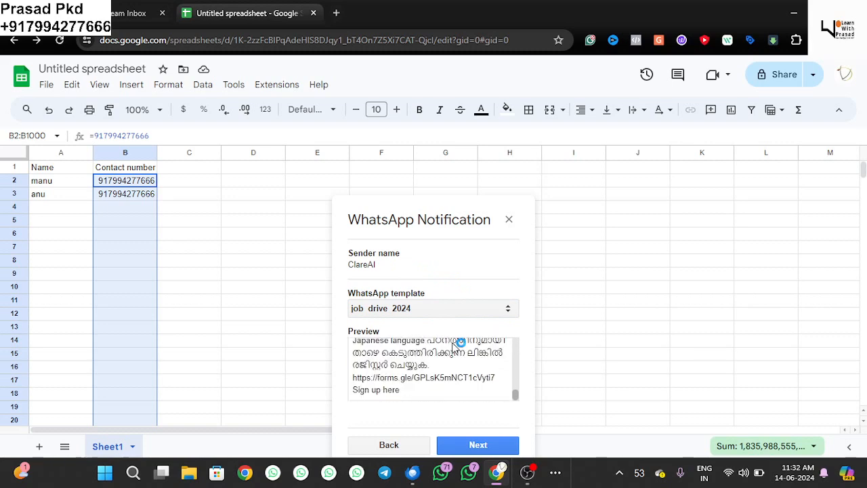
left_click(497, 447)
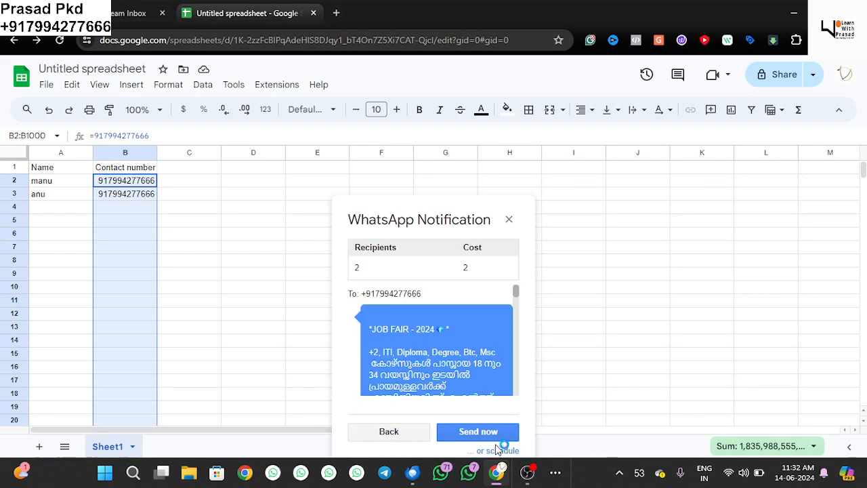
- Review the full message preview for both recipients before sending
scroll(452, 327, "down", 10)
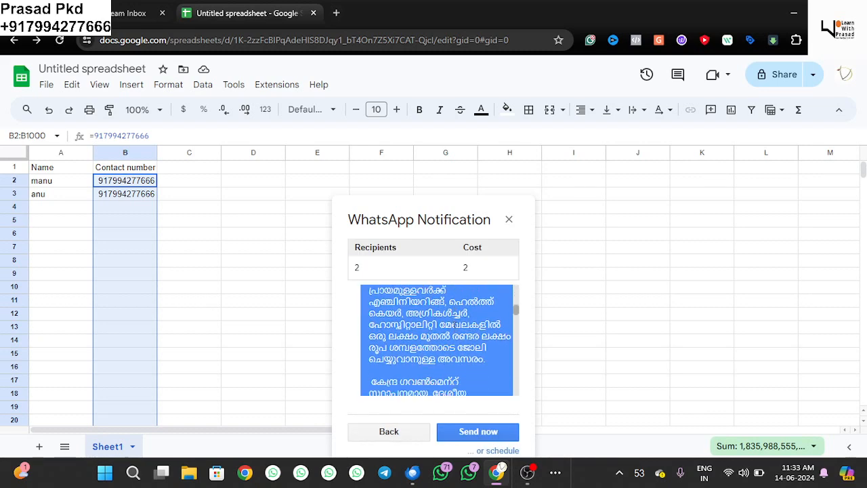
scroll(455, 324, "down", 10)
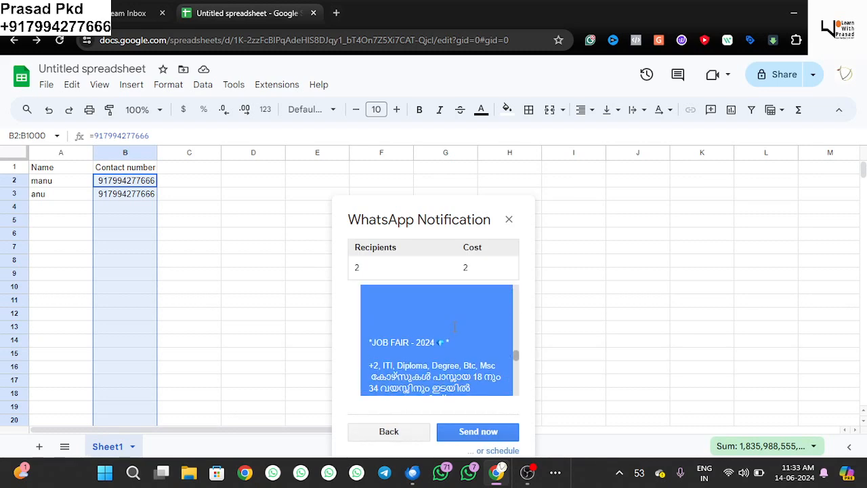
scroll(453, 328, "down", 3)
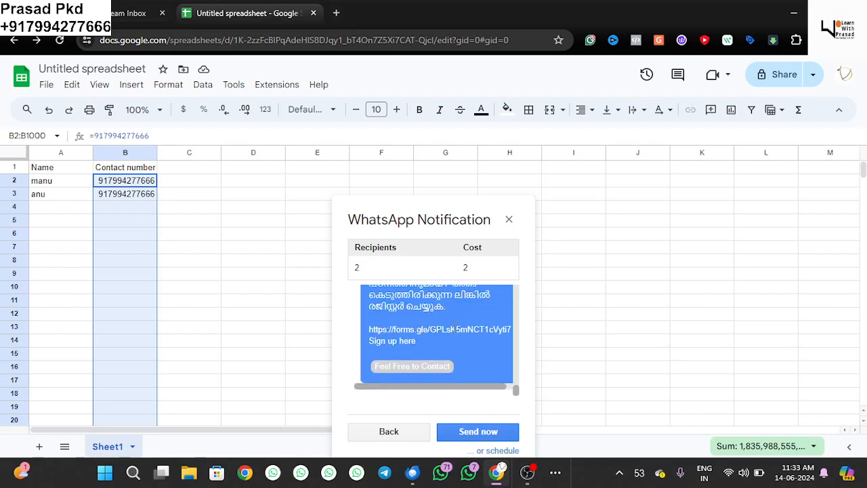
scroll(453, 328, "up", 3)
scroll(454, 327, "down", 3)
scroll(455, 326, "up", 3)
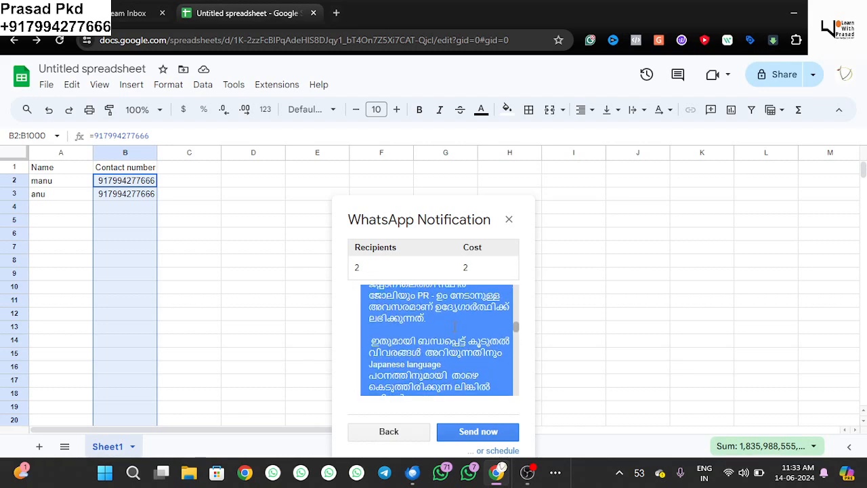
scroll(455, 326, "up", 3)
scroll(455, 325, "down", 2)
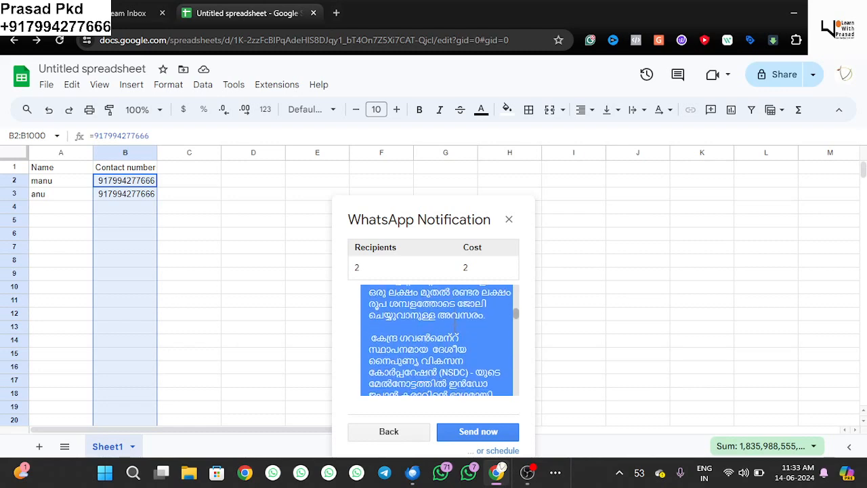
- Open the date and time options for scheduling the WhatsApp message
left_click(484, 435)
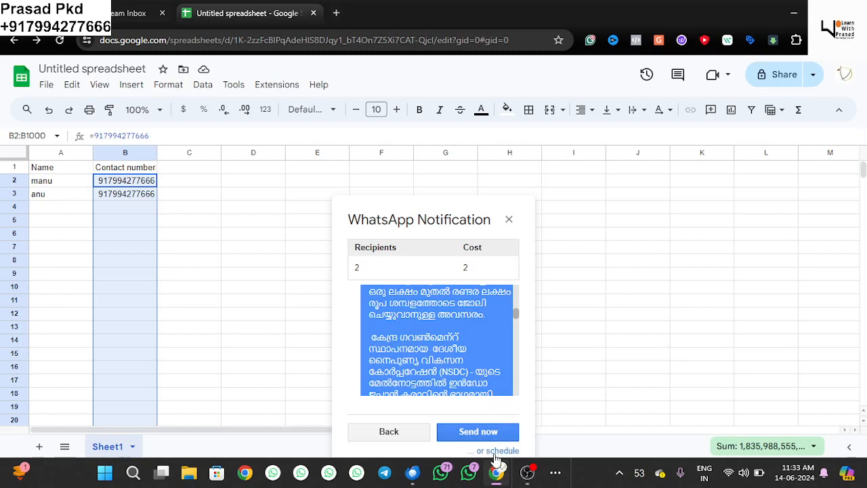
left_click(498, 454)
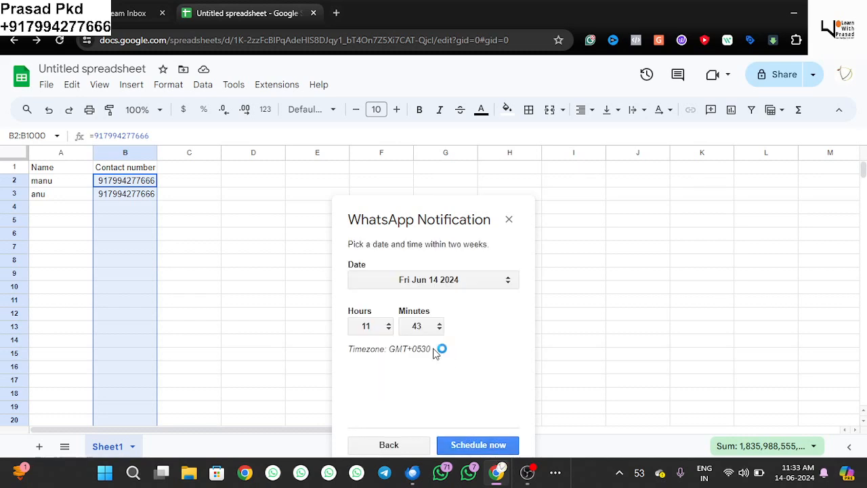